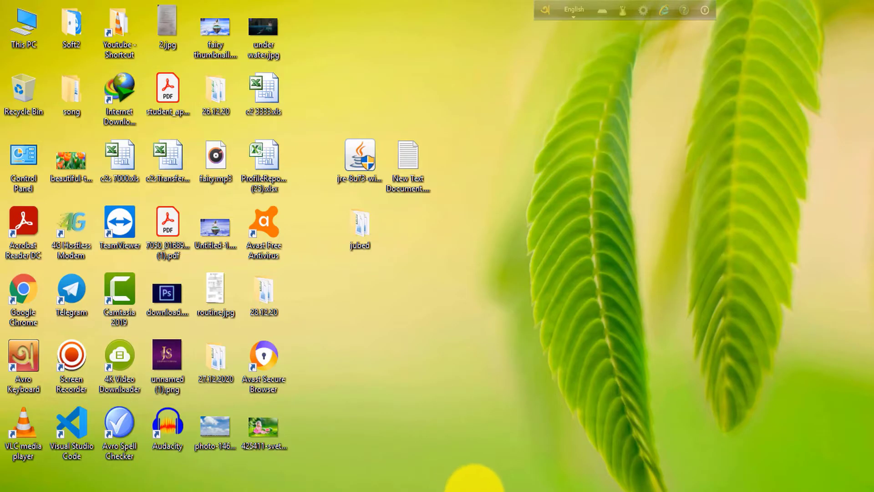
# - Switch to Photoshop and view the two open images, iphone-518101_1920.jpg and 425411-svetik_3840x2400.jpg
pyautogui.moveTo(490, 488)
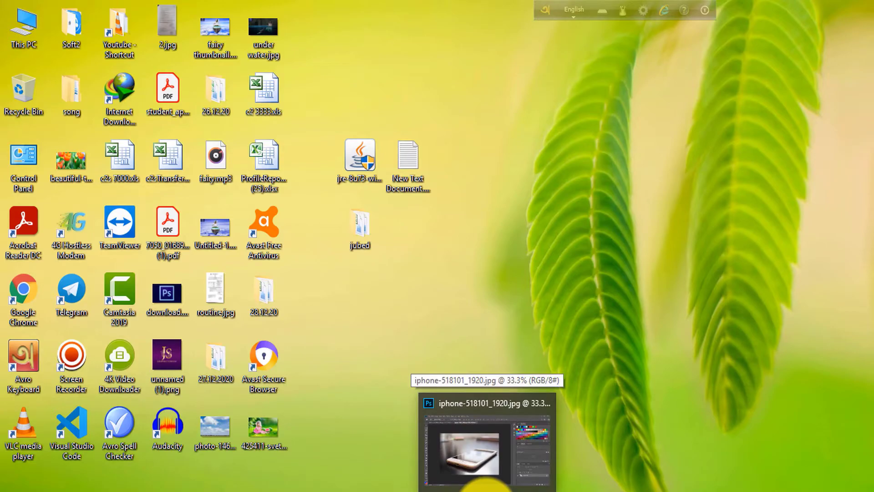
pyautogui.click(486, 487)
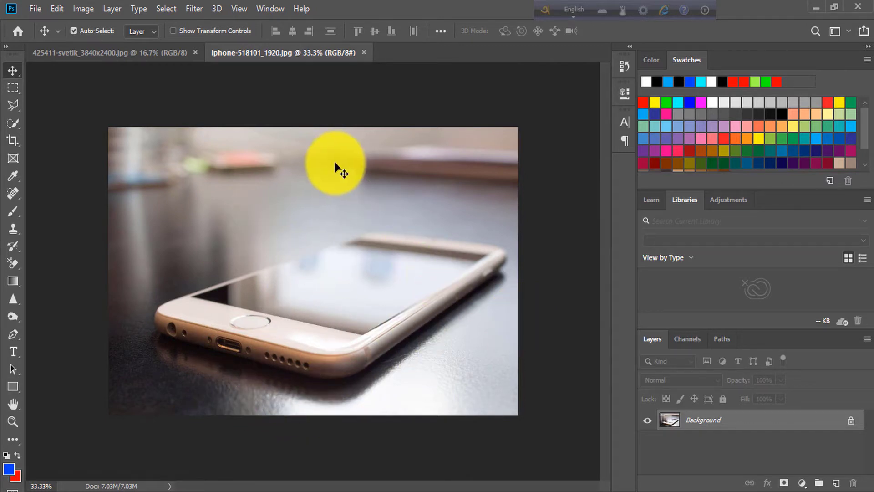
pyautogui.click(292, 52)
pyautogui.click(148, 42)
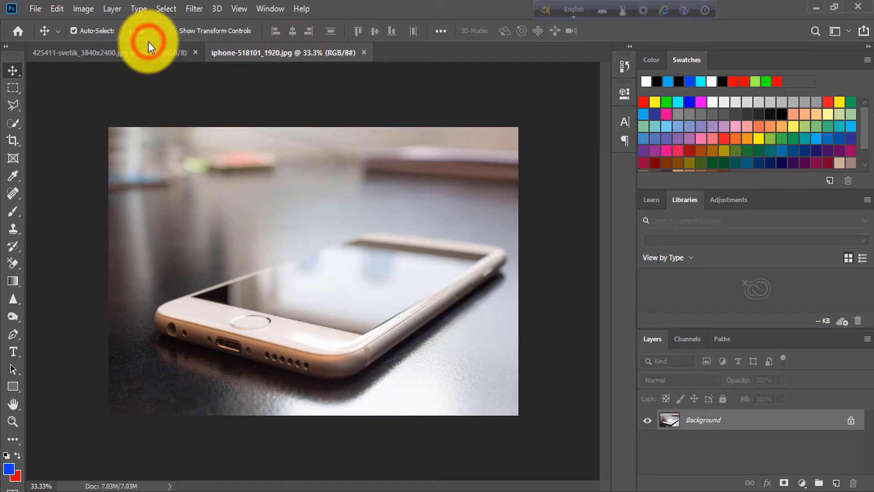
pyautogui.click(148, 51)
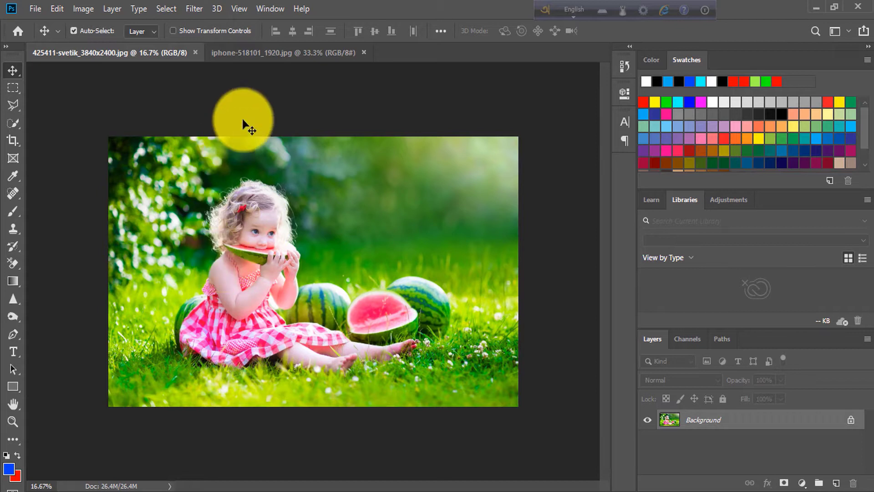
# - Convert the locked Background of iphone-518101_1920.jpg into a regular layer with the default settings
pyautogui.click(263, 53)
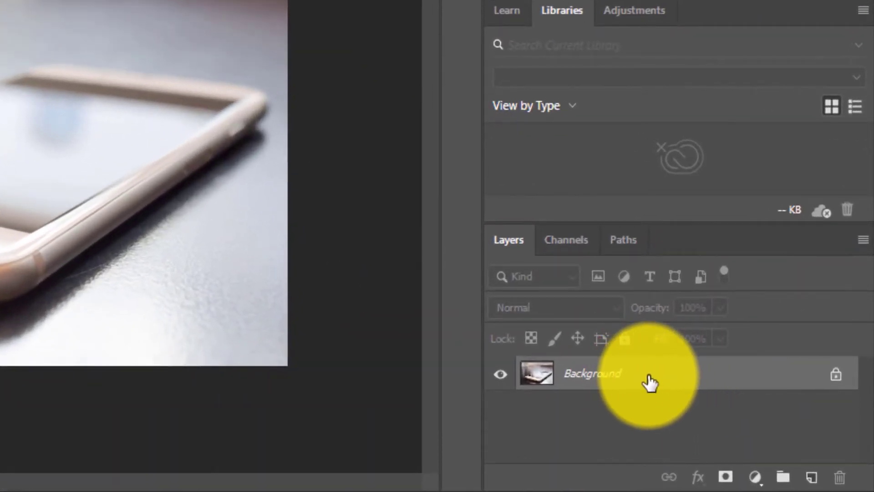
pyautogui.doubleClick(648, 380)
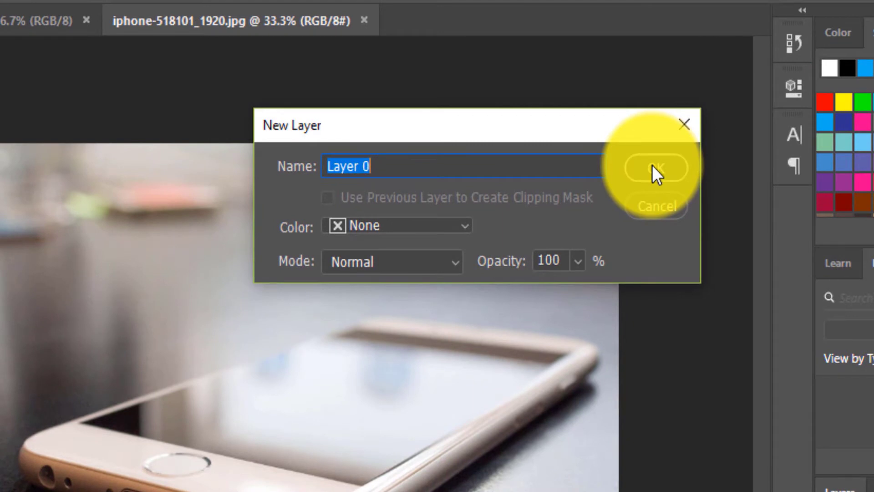
pyautogui.click(652, 164)
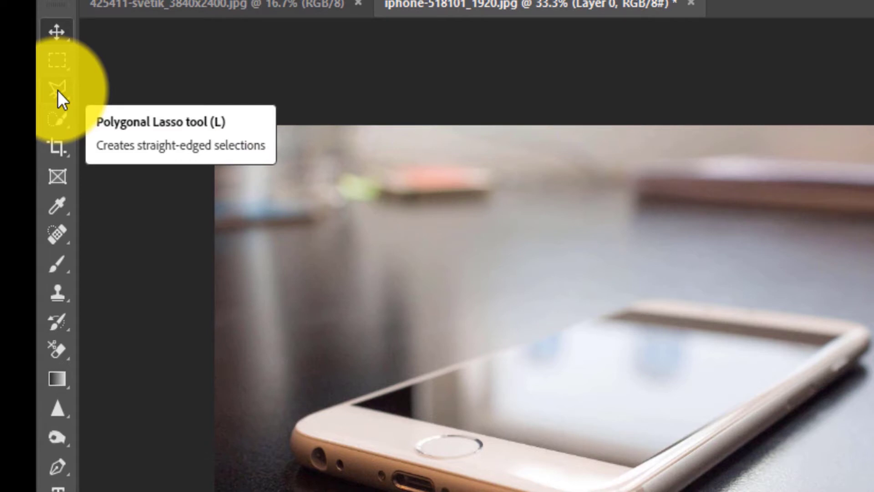
# - Select the phone's screen with the Polygonal Lasso tool, following its four corners
pyautogui.click(58, 90)
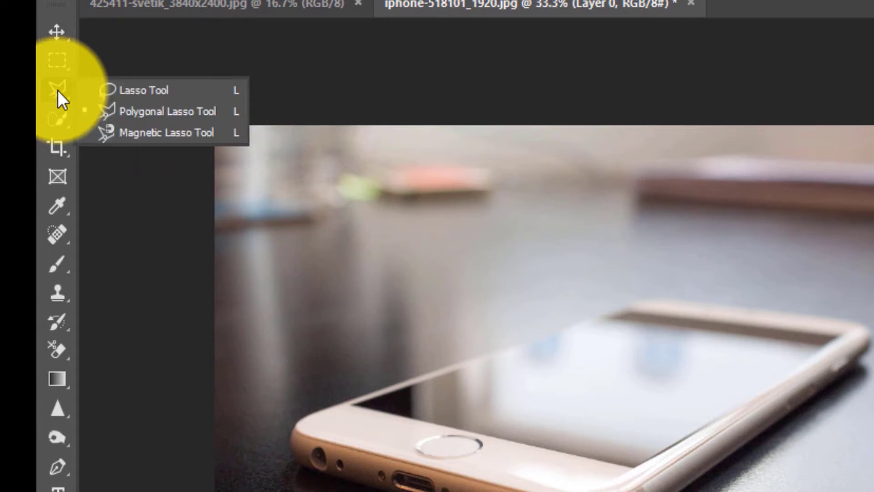
pyautogui.click(121, 107)
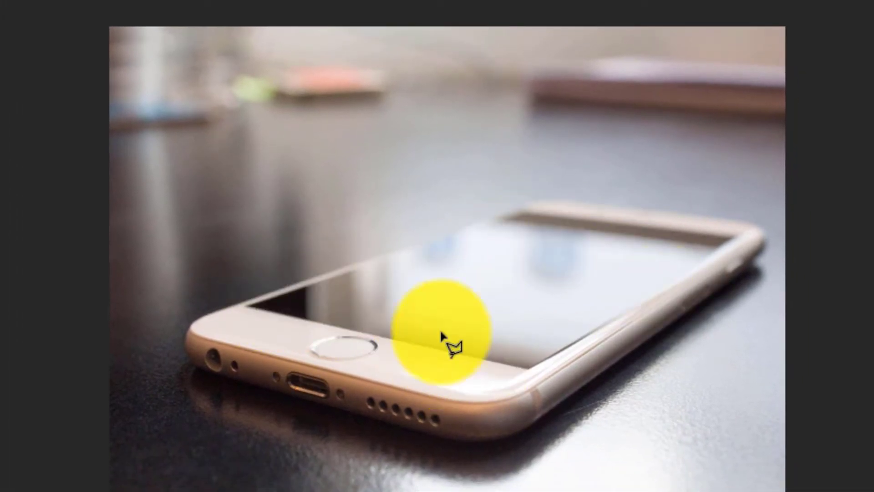
pyautogui.click(246, 305)
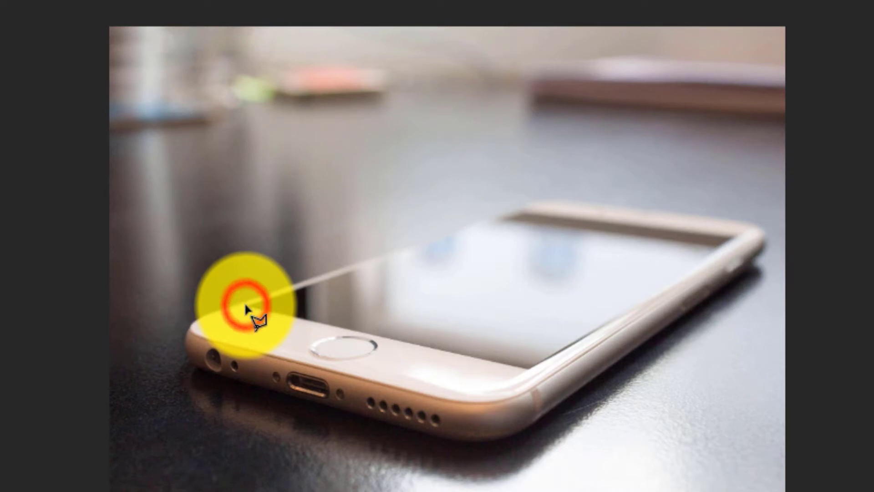
pyautogui.click(529, 373)
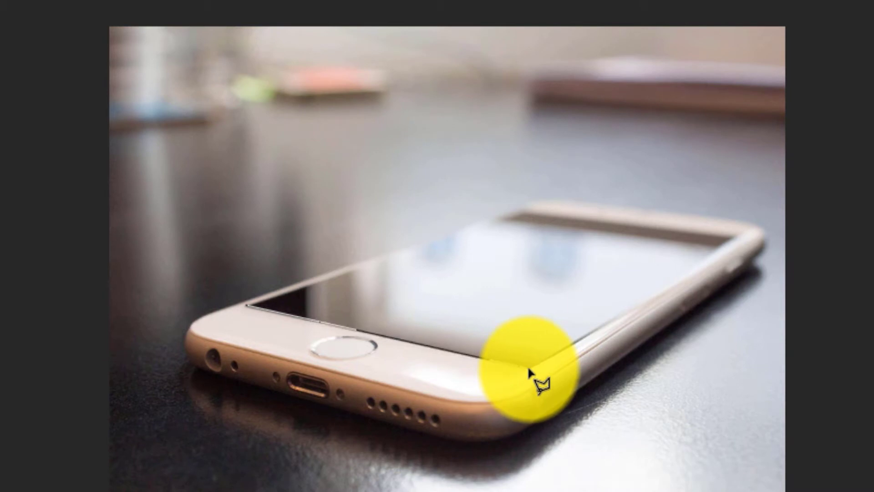
pyautogui.click(732, 238)
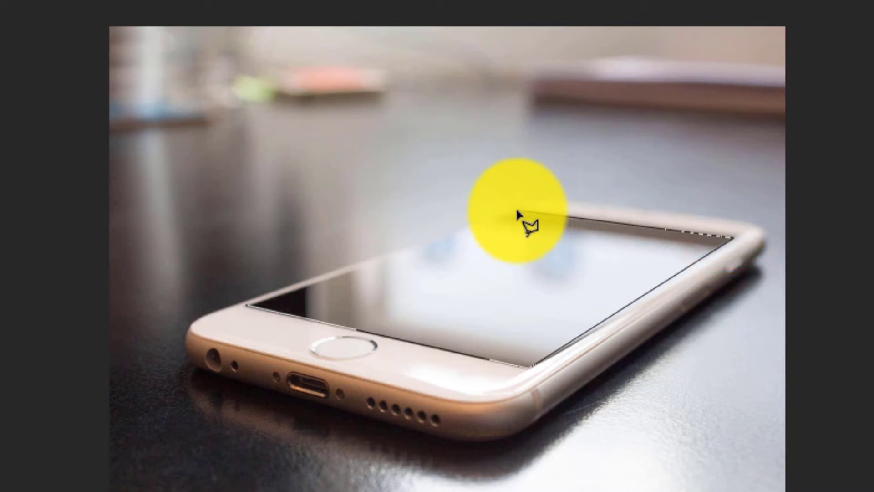
pyautogui.click(520, 210)
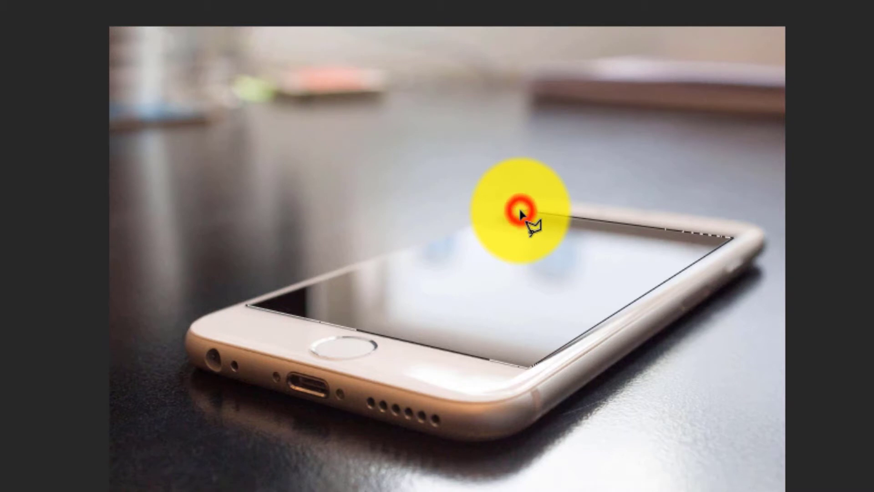
pyautogui.click(246, 305)
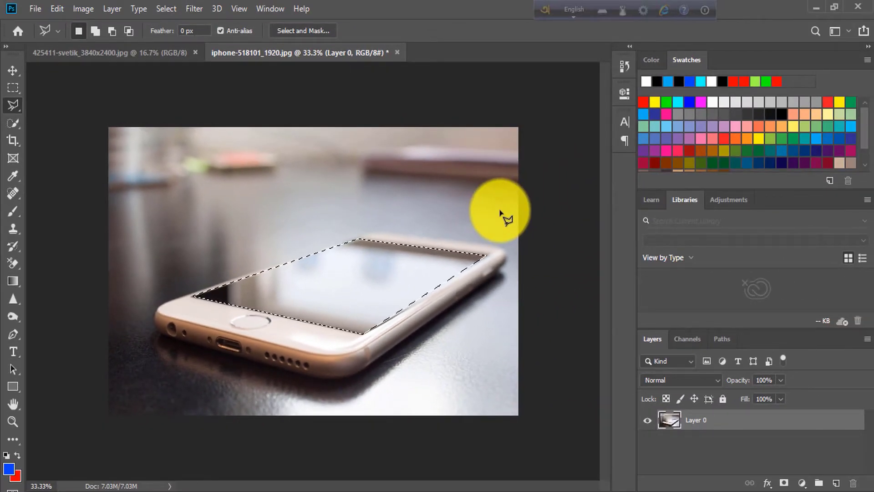
# - Copy the selected phone screen to a new layer and check the cutout by briefly hiding Layer 0
pyautogui.hotkey('ctrl', 'j')
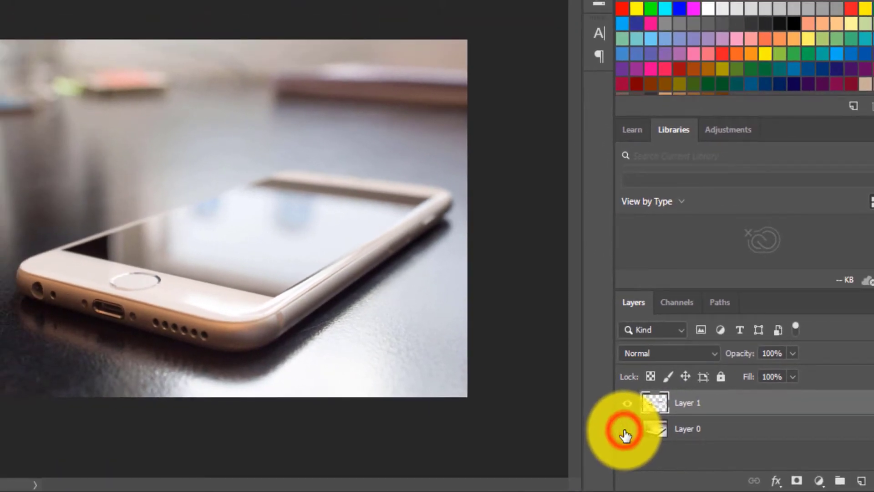
pyautogui.click(626, 430)
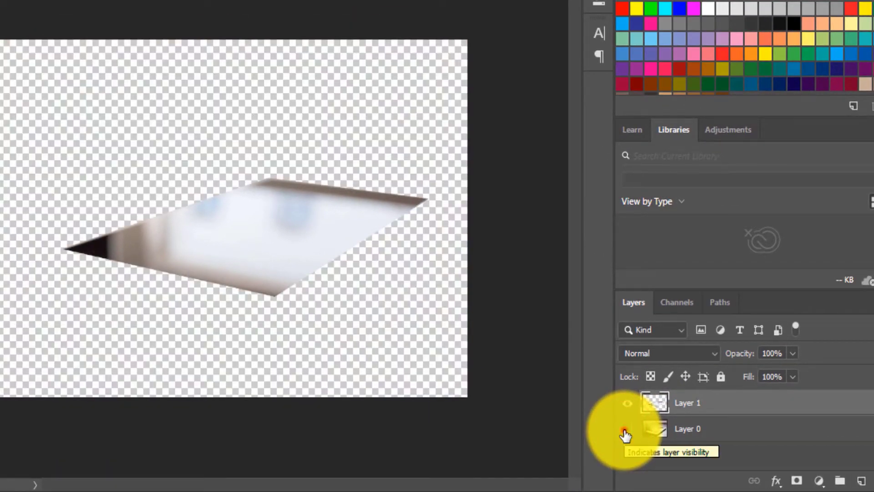
pyautogui.click(626, 429)
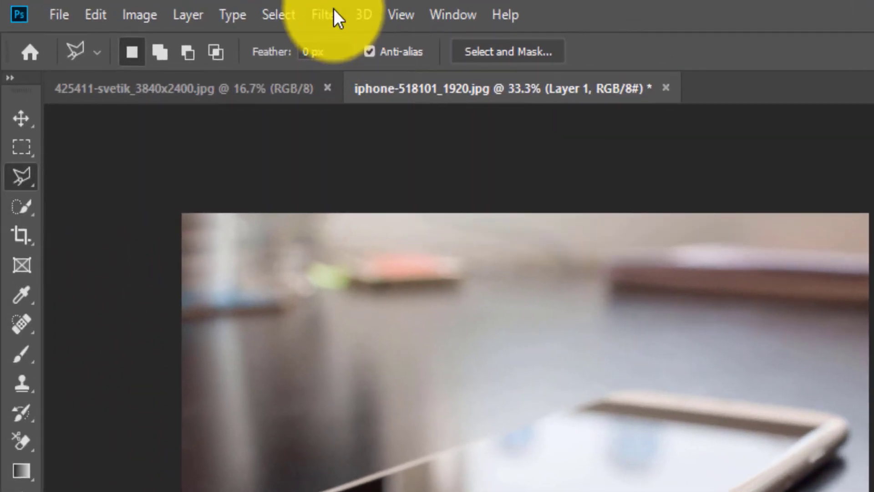
# - Convert the phone screen cutout layer into a smart object for smart filters
pyautogui.click(331, 13)
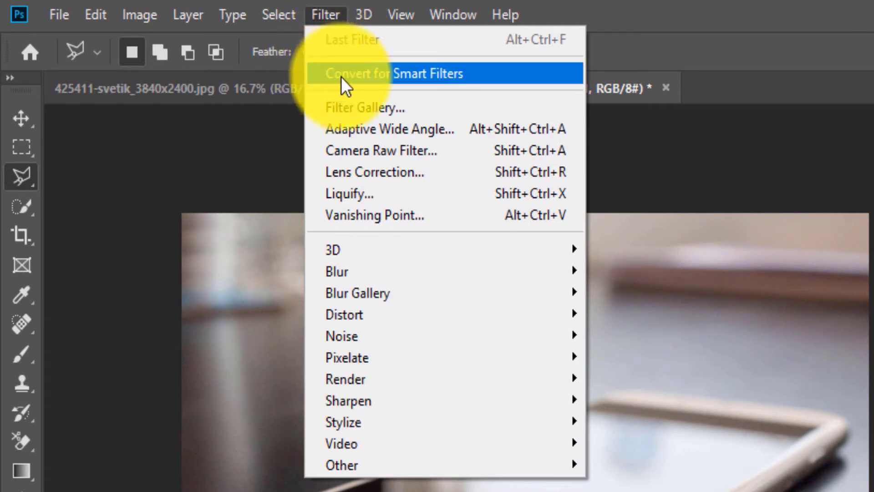
pyautogui.click(422, 73)
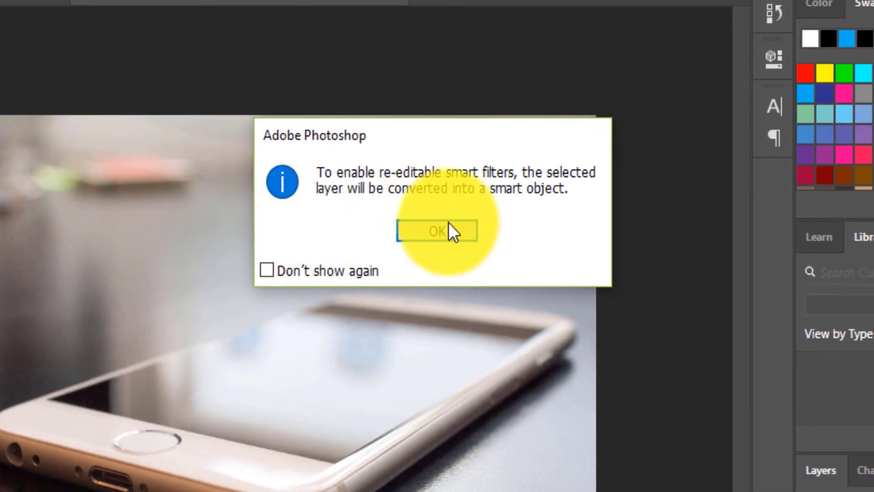
pyautogui.click(434, 232)
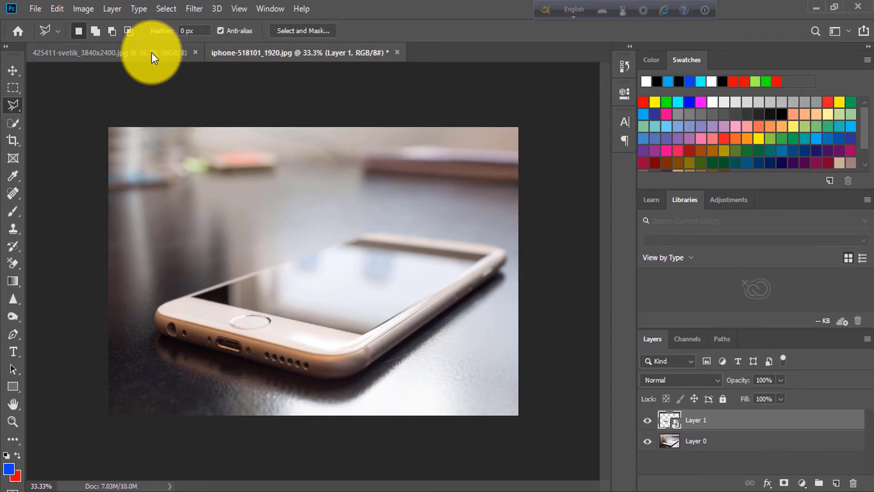
# - Copy the girl photo from 425411-svetik_3840x2400.jpg into the iphone document as a new top layer with the Move tool
pyautogui.click(152, 53)
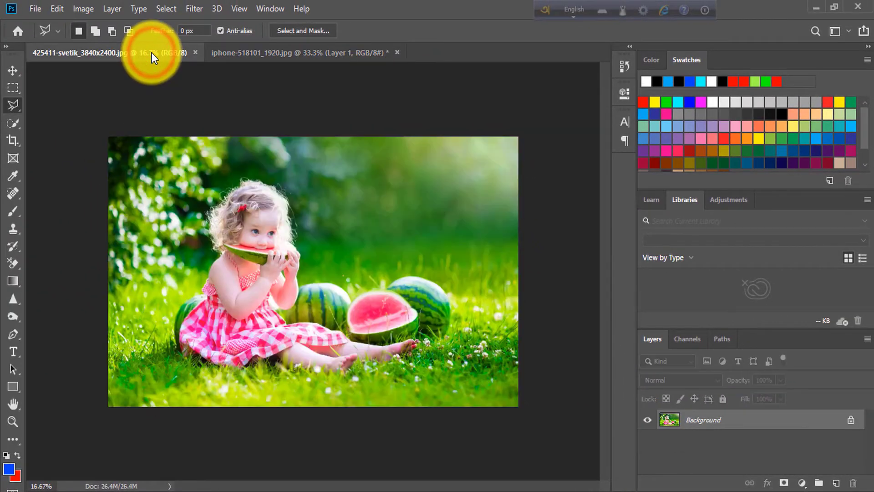
pyautogui.click(13, 70)
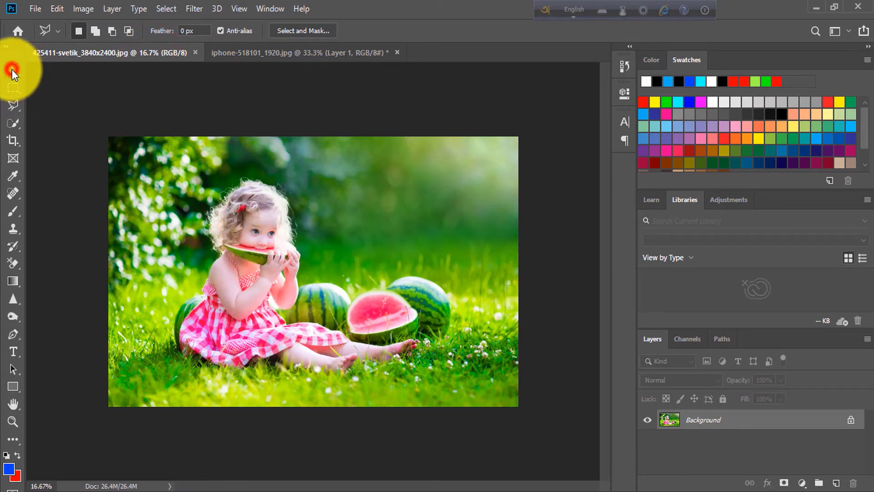
pyautogui.moveTo(257, 235); pyautogui.dragTo(316, 229)
pyautogui.moveTo(326, 270); pyautogui.dragTo(327, 271)
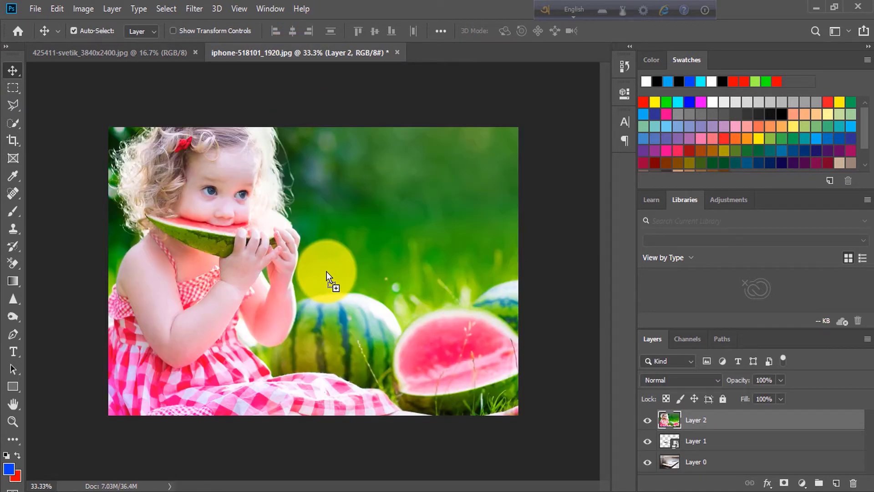
# - Free-transform the girl photo down to about 16 by 10 inches and place it over the phone
pyautogui.hotkey('ctrl', '-')
pyautogui.hotkey('ctrl', '-')
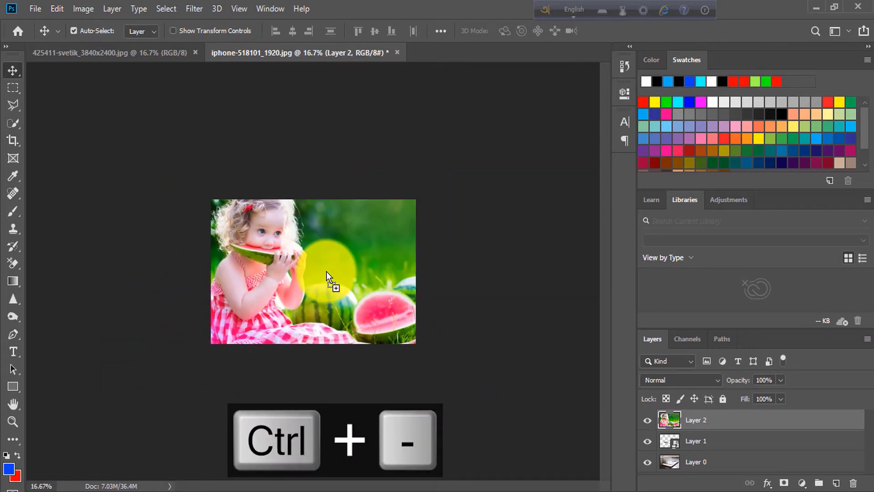
pyautogui.hotkey('ctrl', 't')
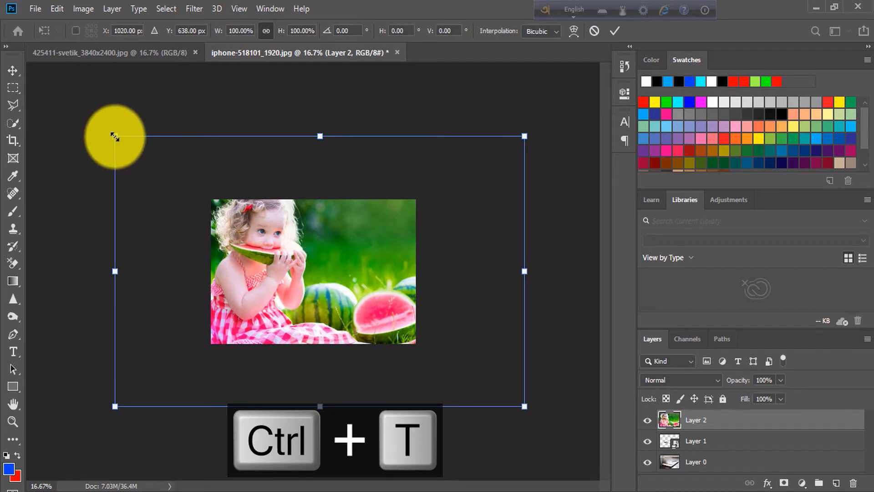
pyautogui.moveTo(114, 136); pyautogui.dragTo(307, 258)
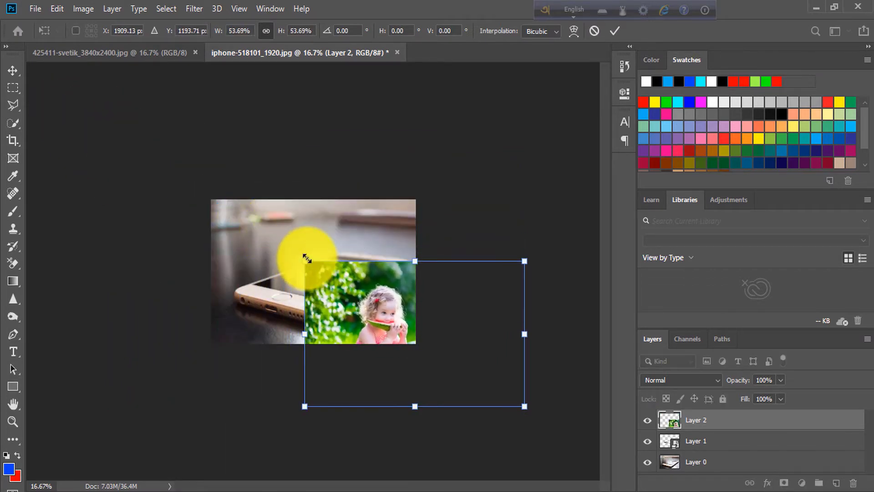
pyautogui.moveTo(379, 325); pyautogui.dragTo(310, 259)
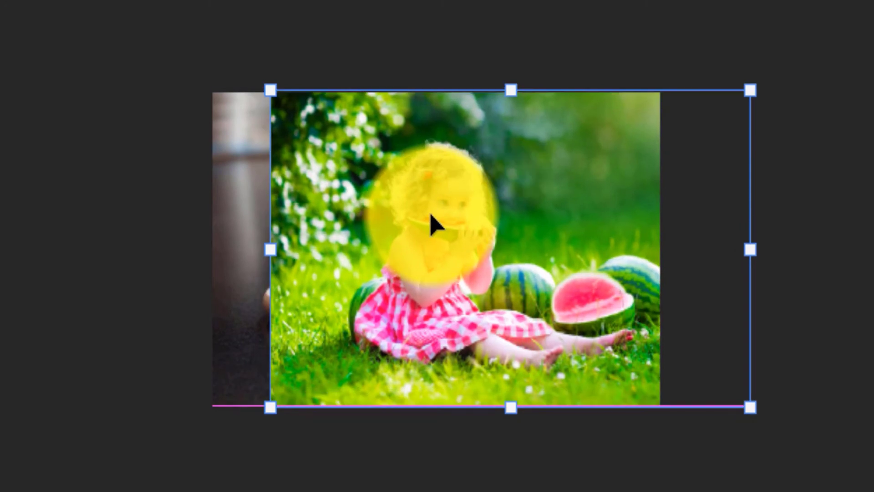
pyautogui.moveTo(268, 85); pyautogui.dragTo(499, 209)
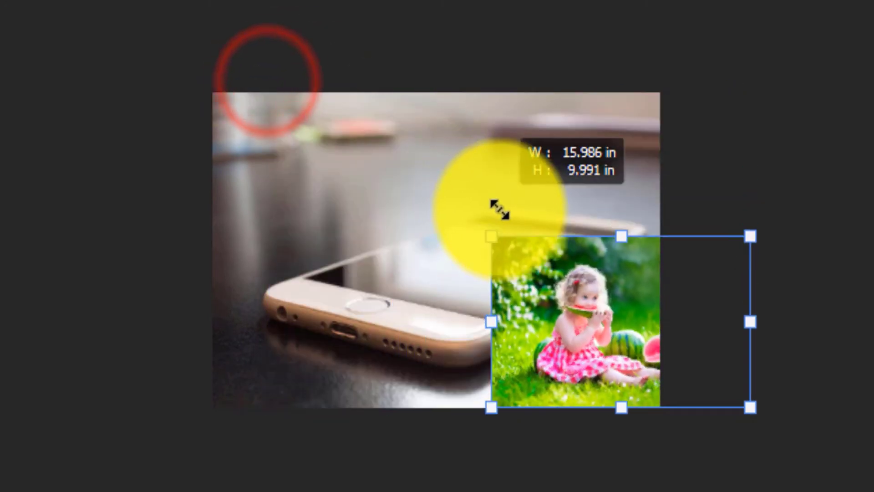
pyautogui.moveTo(590, 336); pyautogui.dragTo(447, 246)
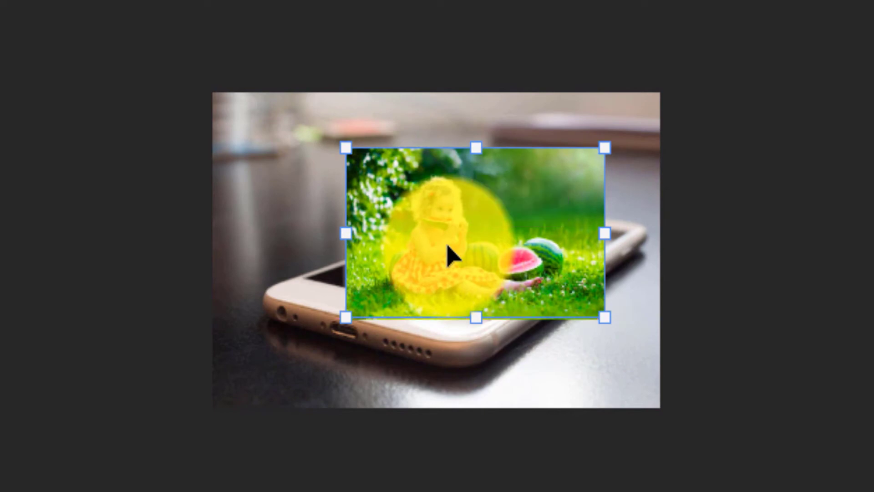
# - Enlarge the girl photo to about 36% of its original size and reposition it so it covers the phone's screen
pyautogui.hotkey('ctrl', '=')
pyautogui.hotkey('ctrl', '=')
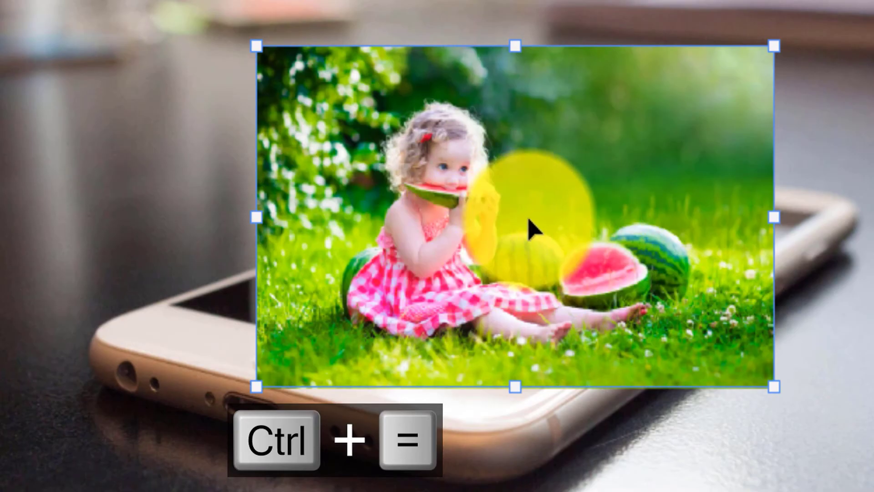
pyautogui.moveTo(530, 226); pyautogui.dragTo(503, 201)
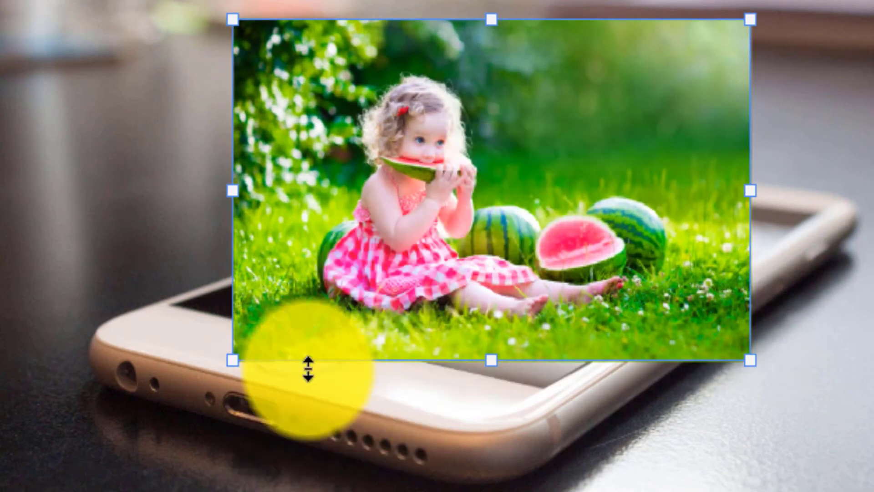
pyautogui.moveTo(232, 366); pyautogui.dragTo(158, 408)
pyautogui.moveTo(416, 283); pyautogui.dragTo(487, 278)
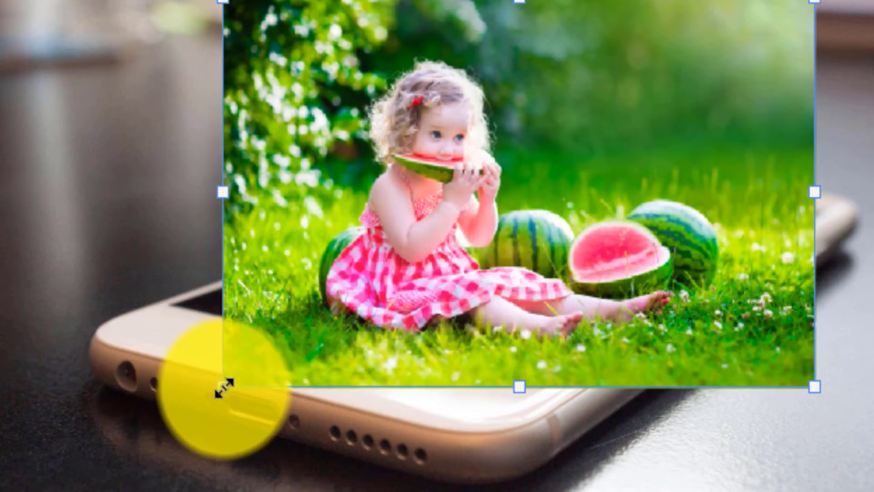
pyautogui.moveTo(222, 387); pyautogui.dragTo(197, 403)
pyautogui.moveTo(425, 298); pyautogui.dragTo(414, 265)
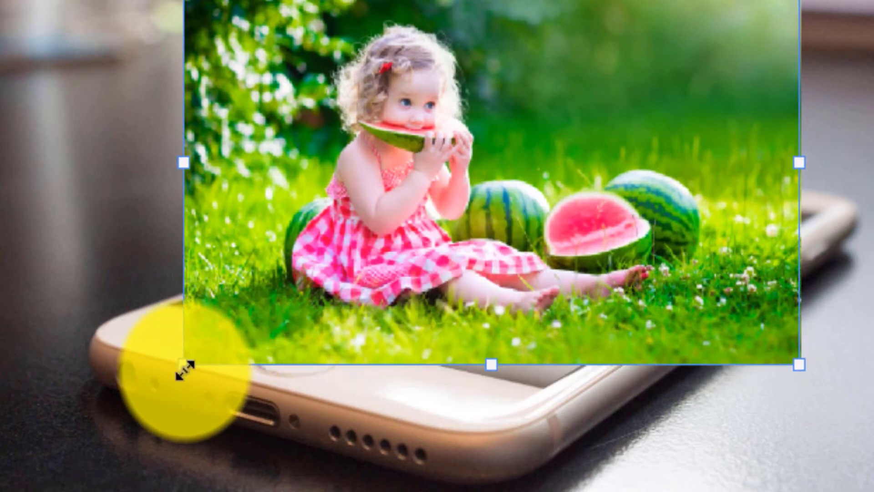
pyautogui.moveTo(184, 368); pyautogui.dragTo(169, 409)
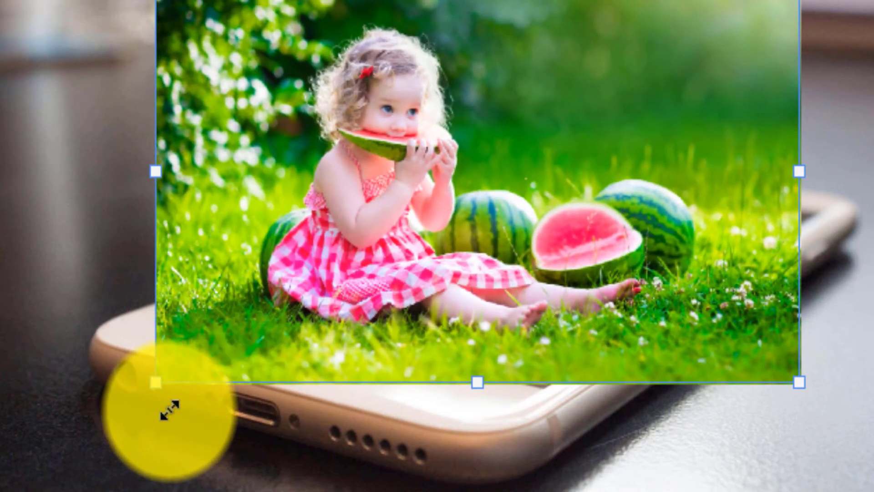
pyautogui.click(545, 244)
pyautogui.moveTo(545, 243); pyautogui.dragTo(573, 248)
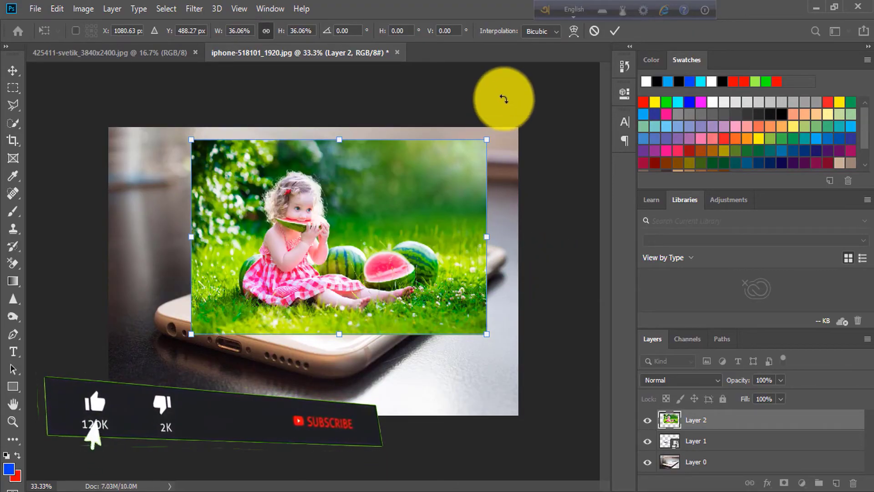
# - Apply the girl photo's transform and clip Layer 2 to the phone screen layer, Layer 1, with a clipping mask
pyautogui.click(613, 33)
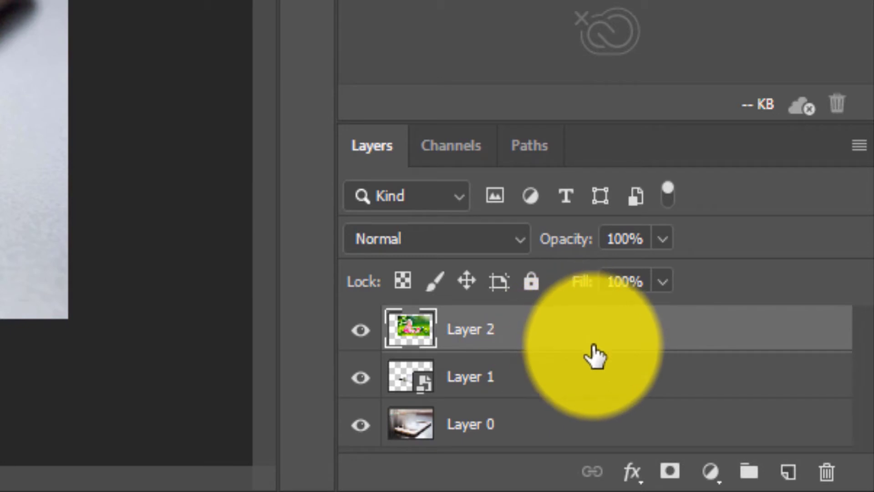
pyautogui.keyDown('alt'); pyautogui.click(567, 344); pyautogui.keyUp('alt')
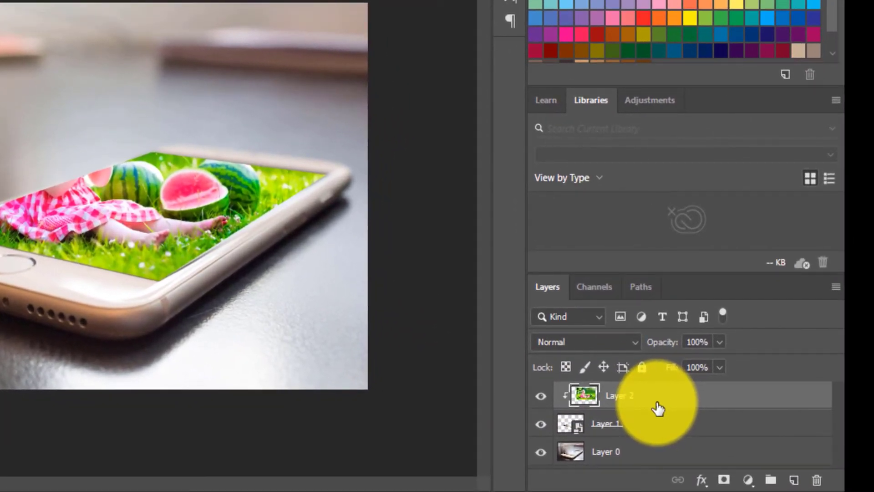
# - Duplicate Layer 2 as "Layer 2 copy" and release the copy from the clipping mask, checking it by toggling its visibility
pyautogui.rightClick(658, 409)
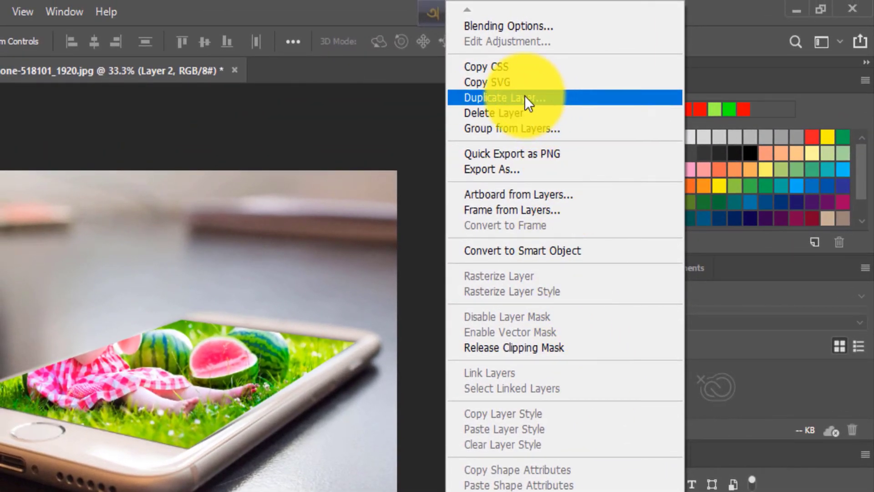
pyautogui.click(525, 97)
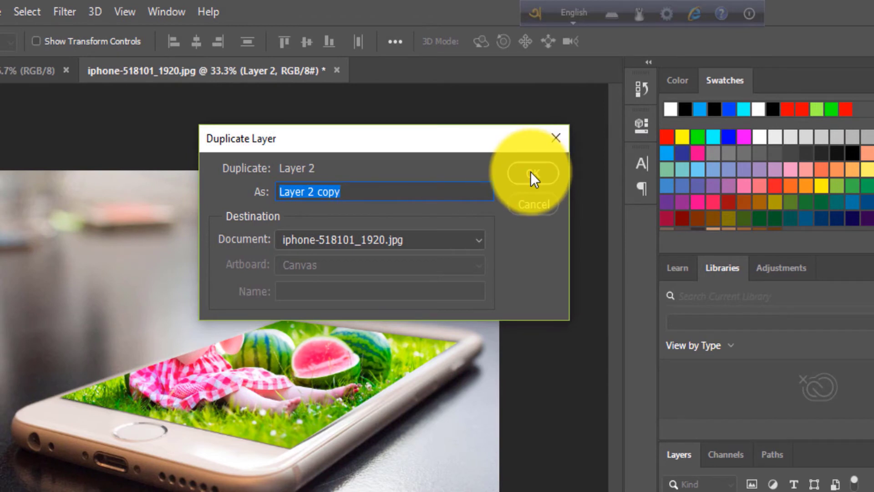
pyautogui.click(514, 173)
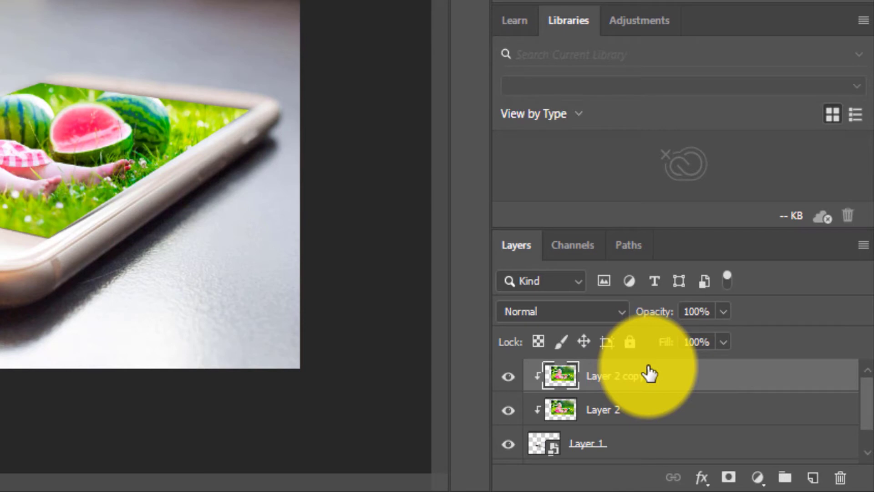
pyautogui.moveTo(635, 376); pyautogui.dragTo(657, 380)
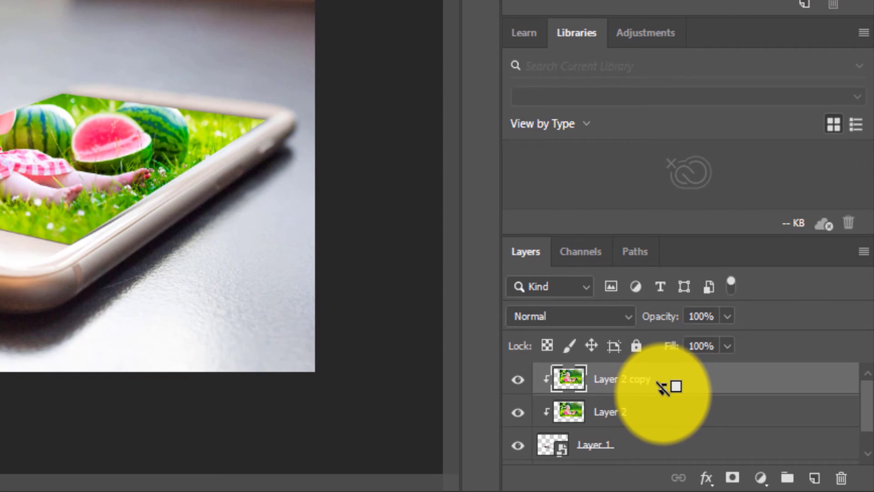
pyautogui.keyDown('alt'); pyautogui.click(663, 387); pyautogui.keyUp('alt')
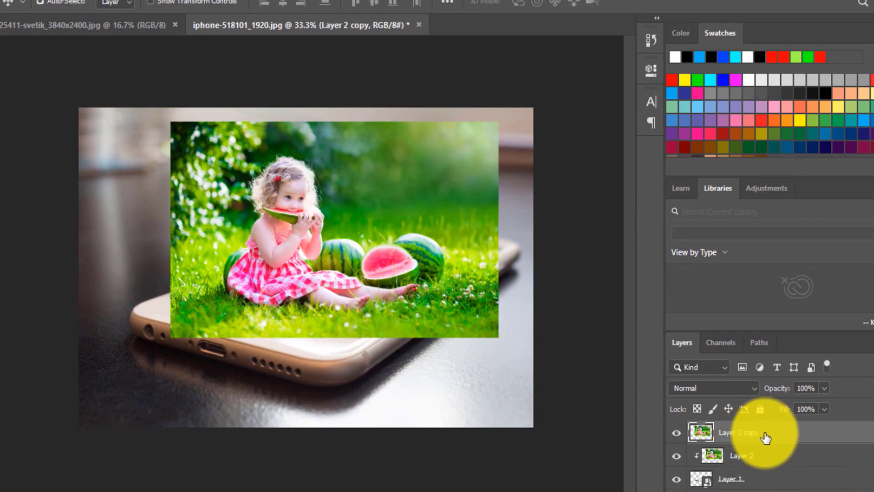
pyautogui.click(678, 437)
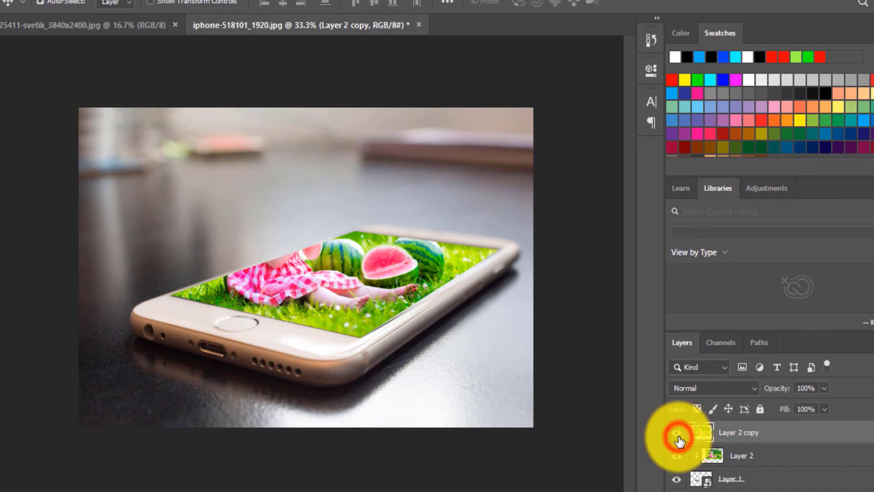
pyautogui.click(678, 435)
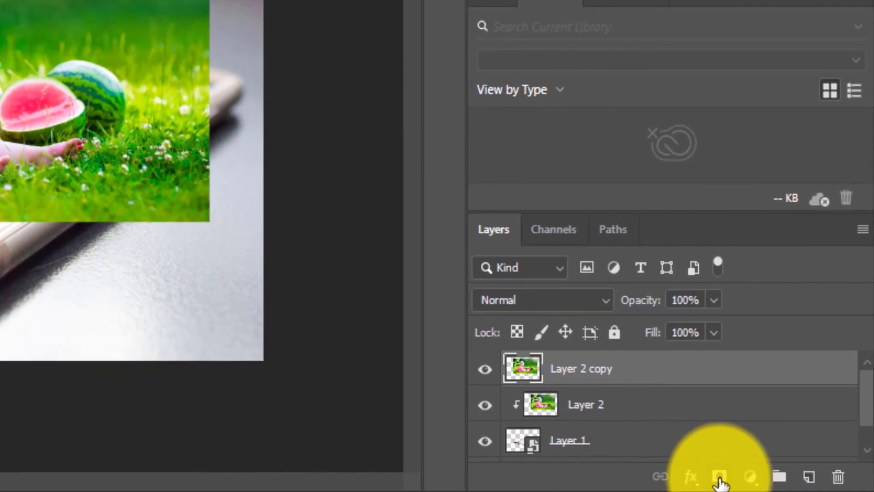
# - Add a layer mask to Layer 2 copy, choose the Brush tool and fill the mask with black
pyautogui.click(718, 477)
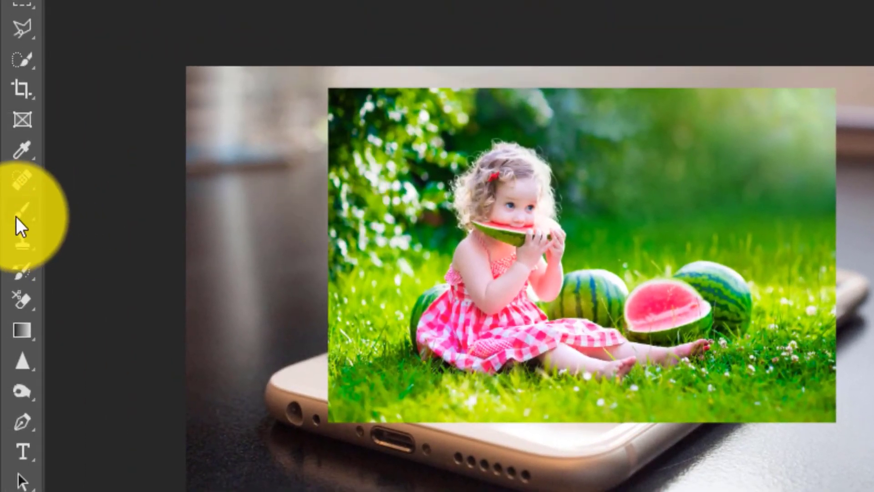
pyautogui.click(13, 213)
pyautogui.click(110, 218)
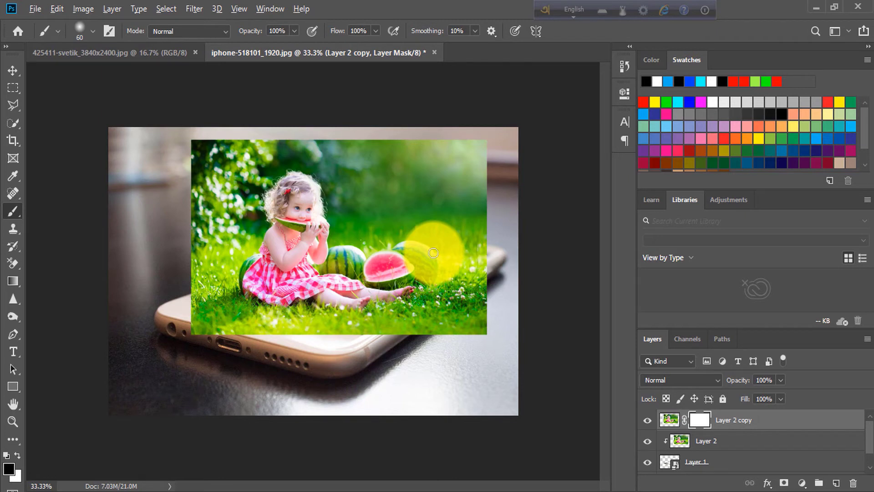
pyautogui.hotkey('alt', 'BackSpace')
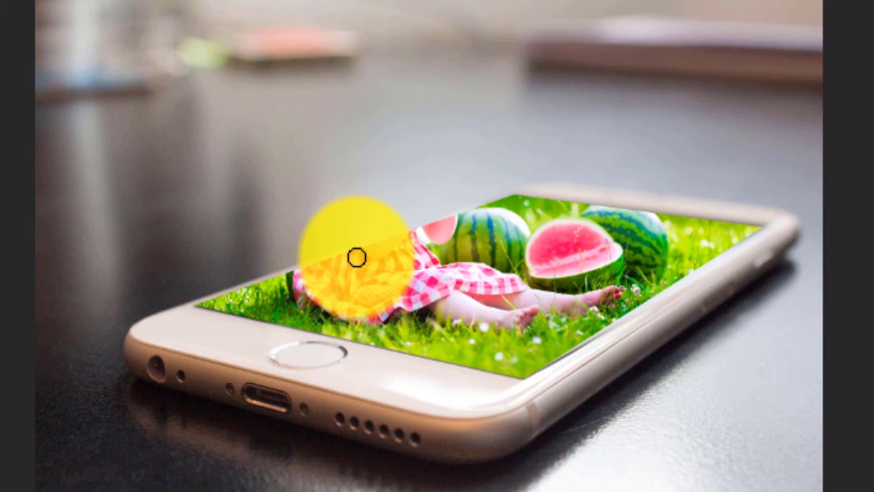
# - Paint white on the Layer 2 copy mask with an enlarged brush to reveal the girl's upper body and head above the phone
pyautogui.press(']')
pyautogui.press(']')
pyautogui.press(']')
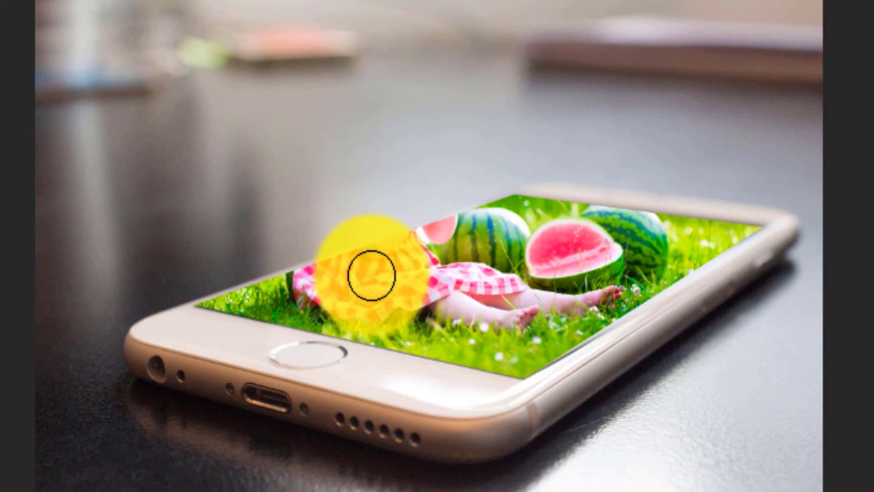
pyautogui.moveTo(357, 267)
pyautogui.mouseDown()
pyautogui.moveTo(350, 229)
pyautogui.moveTo(368, 281)
pyautogui.moveTo(359, 225)
pyautogui.moveTo(388, 263)
pyautogui.moveTo(350, 224)
pyautogui.moveTo(393, 251)
pyautogui.moveTo(381, 214)
pyautogui.moveTo(398, 262)
pyautogui.moveTo(391, 221)
pyautogui.moveTo(338, 245)
pyautogui.moveTo(323, 209)
pyautogui.moveTo(320, 263)
pyautogui.moveTo(329, 251)
pyautogui.moveTo(348, 258)
pyautogui.moveTo(332, 259)
pyautogui.moveTo(328, 283)
pyautogui.moveTo(352, 215)
pyautogui.mouseUp()
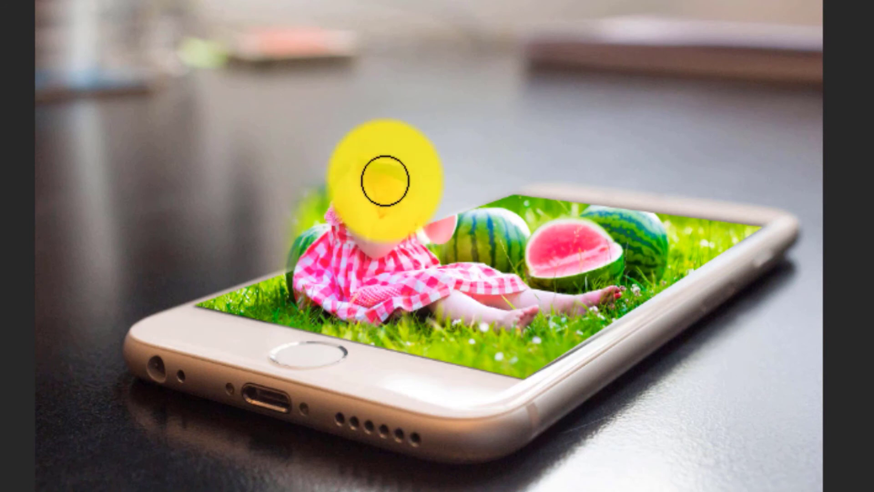
pyautogui.moveTo(385, 181)
pyautogui.mouseDown()
pyautogui.moveTo(379, 213)
pyautogui.moveTo(377, 152)
pyautogui.moveTo(397, 192)
pyautogui.moveTo(371, 193)
pyautogui.moveTo(392, 124)
pyautogui.moveTo(423, 146)
pyautogui.moveTo(378, 161)
pyautogui.moveTo(402, 120)
pyautogui.moveTo(424, 137)
pyautogui.moveTo(384, 99)
pyautogui.moveTo(383, 150)
pyautogui.moveTo(384, 117)
pyautogui.moveTo(366, 151)
pyautogui.moveTo(362, 130)
pyautogui.moveTo(353, 175)
pyautogui.moveTo(388, 106)
pyautogui.moveTo(416, 93)
pyautogui.moveTo(412, 112)
pyautogui.moveTo(402, 94)
pyautogui.moveTo(434, 124)
pyautogui.moveTo(421, 102)
pyautogui.moveTo(382, 84)
pyautogui.moveTo(368, 116)
pyautogui.moveTo(424, 95)
pyautogui.moveTo(441, 154)
pyautogui.moveTo(420, 185)
pyautogui.moveTo(428, 140)
pyautogui.moveTo(422, 252)
pyautogui.moveTo(436, 177)
pyautogui.moveTo(434, 244)
pyautogui.moveTo(437, 201)
pyautogui.moveTo(430, 231)
pyautogui.moveTo(354, 221)
pyautogui.moveTo(362, 135)
pyautogui.moveTo(362, 209)
pyautogui.moveTo(356, 177)
pyautogui.moveTo(397, 134)
pyautogui.moveTo(370, 102)
pyautogui.moveTo(356, 130)
pyautogui.moveTo(367, 95)
pyautogui.moveTo(349, 215)
pyautogui.moveTo(358, 191)
pyautogui.moveTo(340, 206)
pyautogui.moveTo(353, 159)
pyautogui.moveTo(332, 242)
pyautogui.moveTo(340, 235)
pyautogui.moveTo(374, 254)
pyautogui.moveTo(289, 227)
pyautogui.moveTo(287, 213)
pyautogui.moveTo(307, 182)
pyautogui.moveTo(319, 65)
pyautogui.moveTo(393, 44)
pyautogui.moveTo(449, 73)
pyautogui.moveTo(481, 146)
pyautogui.moveTo(477, 166)
pyautogui.moveTo(388, 144)
pyautogui.moveTo(267, 170)
pyautogui.moveTo(214, 191)
pyautogui.moveTo(92, 269)
pyautogui.moveTo(152, 237)
pyautogui.mouseUp()
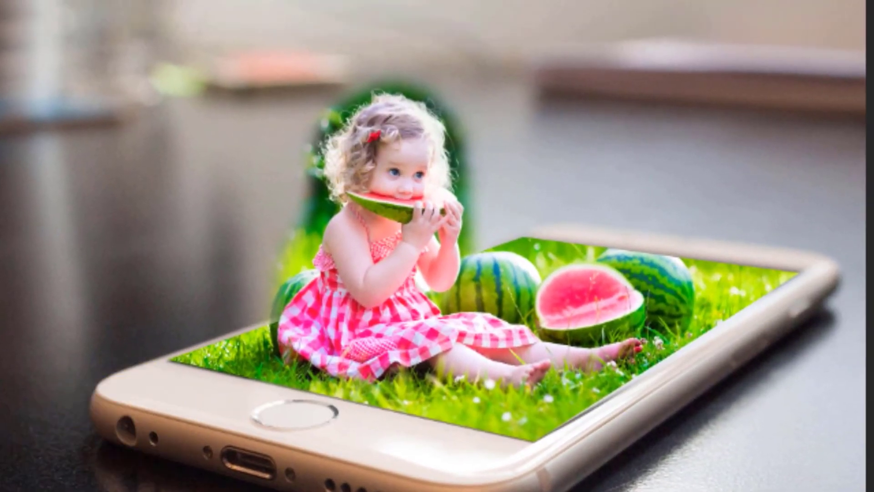
# - Paint black on the mask with a 150 px brush to hide the green background around the girl's dress and head
pyautogui.moveTo(150, 334)
pyautogui.mouseDown()
pyautogui.moveTo(245, 268)
pyautogui.moveTo(290, 318)
pyautogui.moveTo(301, 276)
pyautogui.moveTo(276, 252)
pyautogui.moveTo(286, 247)
pyautogui.moveTo(252, 273)
pyautogui.moveTo(242, 260)
pyautogui.moveTo(234, 284)
pyautogui.moveTo(239, 317)
pyautogui.moveTo(260, 299)
pyautogui.moveTo(245, 327)
pyautogui.moveTo(264, 283)
pyautogui.mouseUp()
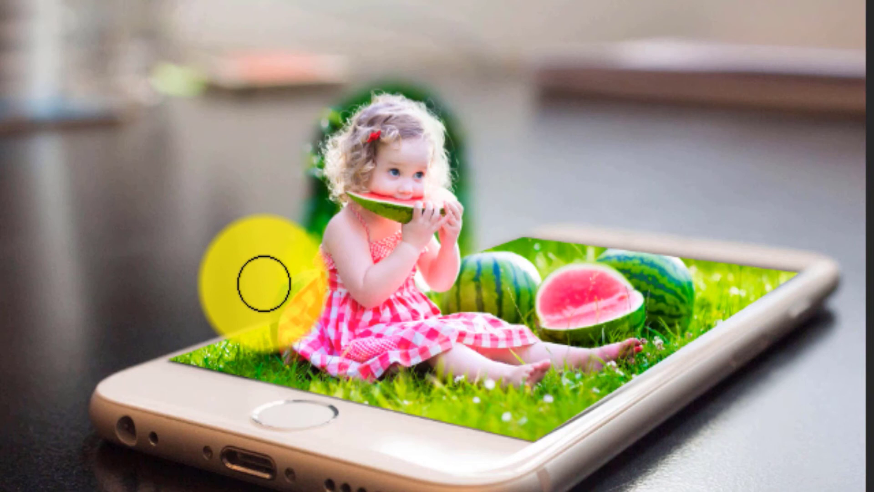
pyautogui.hotkey('ctrl', '=')
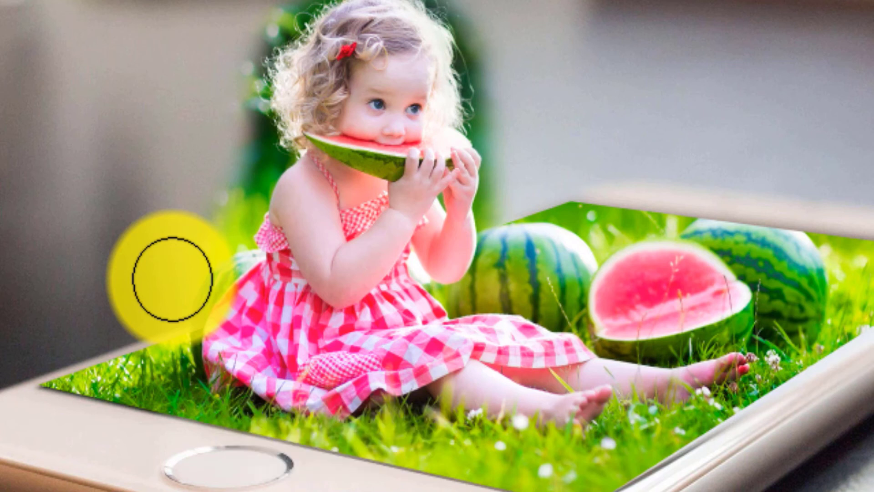
pyautogui.click(182, 270)
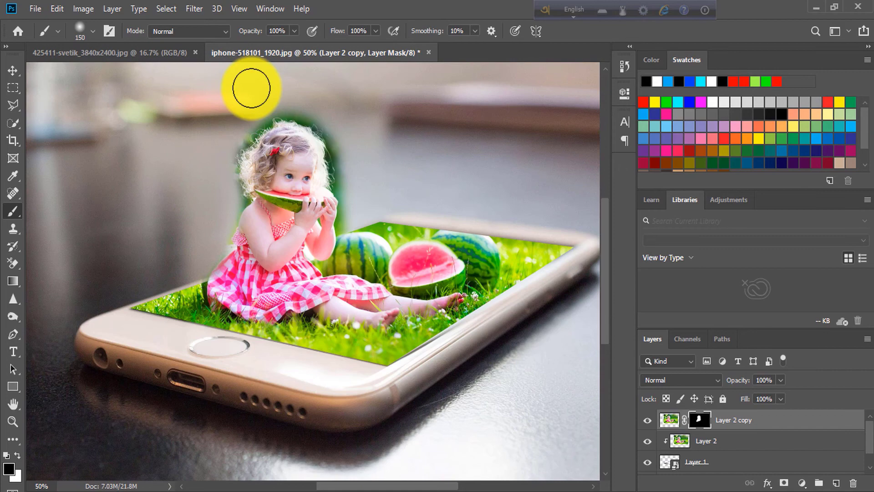
pyautogui.click(256, 104)
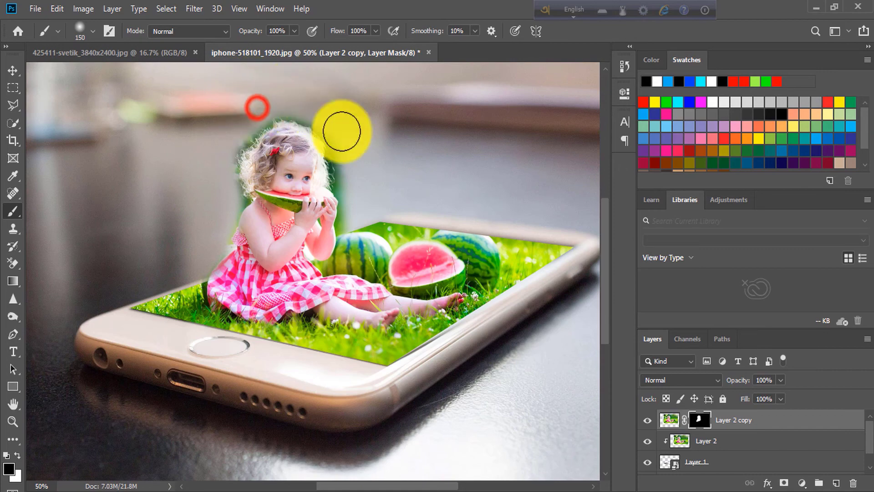
pyautogui.click(350, 160)
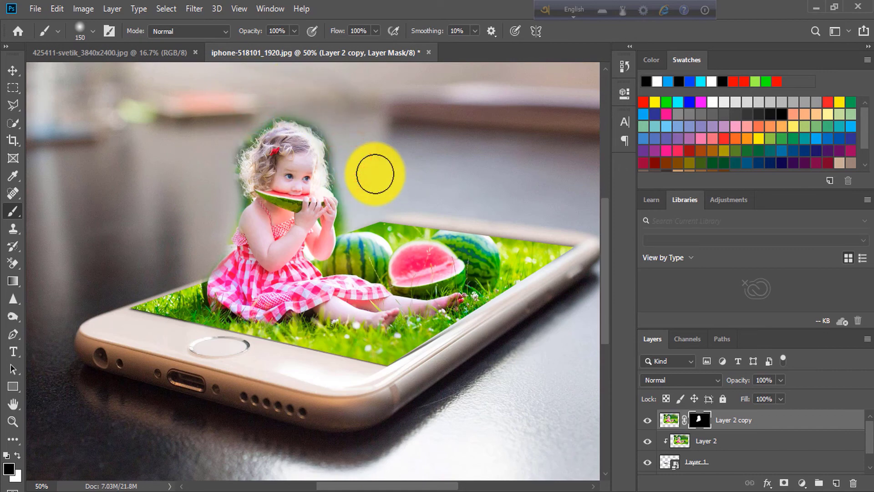
# - Paint black on the mask with a 30 px brush closely around the girl's hair, hands and arms to remove the remaining green fringe
pyautogui.hotkey('ctrl', '=')
pyautogui.hotkey('ctrl', '=')
pyautogui.click(362, 277)
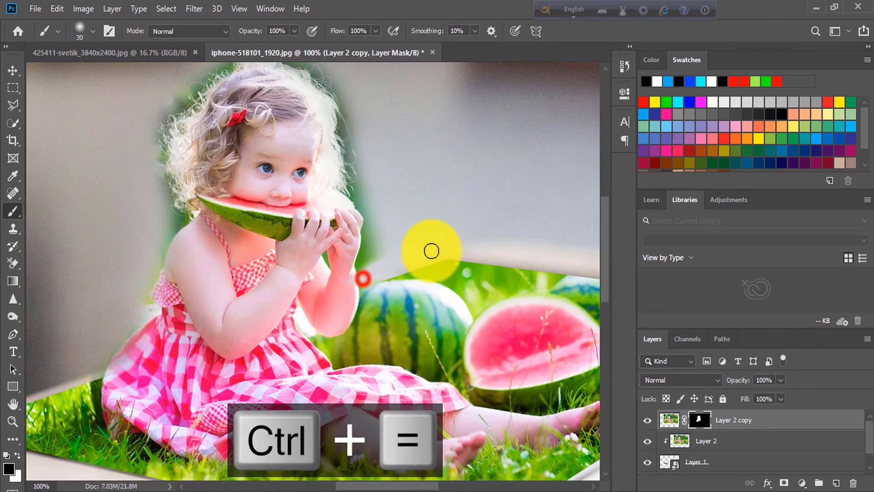
pyautogui.moveTo(454, 304)
pyautogui.mouseDown()
pyautogui.moveTo(434, 288)
pyautogui.moveTo(444, 225)
pyautogui.moveTo(417, 123)
pyautogui.mouseUp()
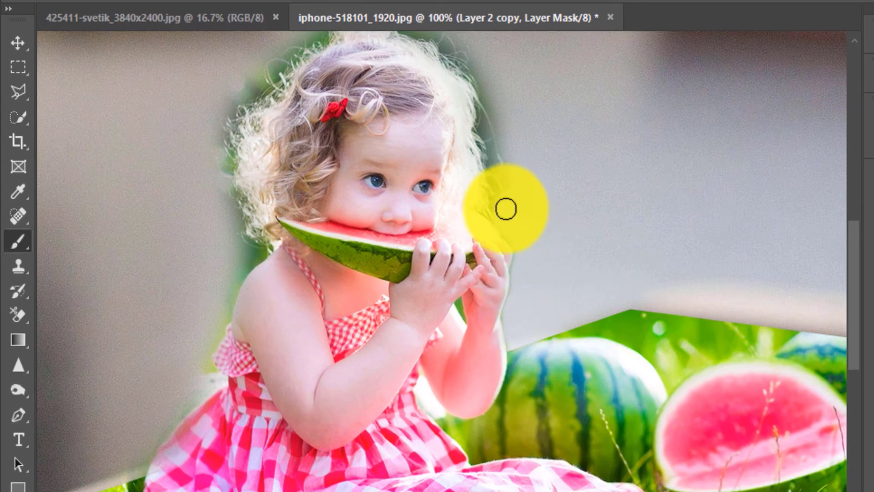
pyautogui.scroll(4, 505, 168)
pyautogui.moveTo(494, 198)
pyautogui.mouseDown()
pyautogui.moveTo(461, 156)
pyautogui.moveTo(417, 129)
pyautogui.moveTo(428, 133)
pyautogui.mouseUp()
pyautogui.moveTo(386, 118)
pyautogui.mouseDown()
pyautogui.moveTo(363, 117)
pyautogui.moveTo(318, 140)
pyautogui.moveTo(328, 131)
pyautogui.moveTo(225, 222)
pyautogui.moveTo(231, 320)
pyautogui.moveTo(260, 357)
pyautogui.moveTo(221, 396)
pyautogui.moveTo(202, 472)
pyautogui.mouseUp()
pyautogui.moveTo(498, 314)
pyautogui.mouseDown()
pyautogui.moveTo(503, 279)
pyautogui.moveTo(474, 178)
pyautogui.mouseUp()
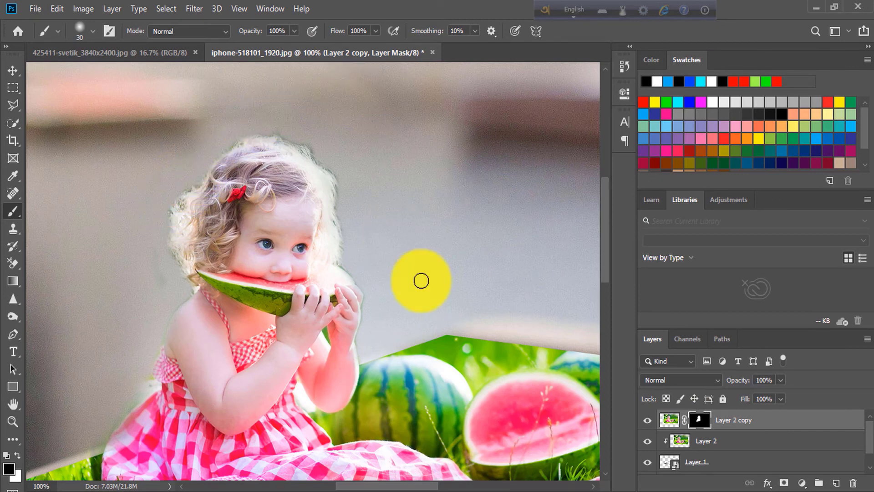
pyautogui.hotkey('ctrl', '-')
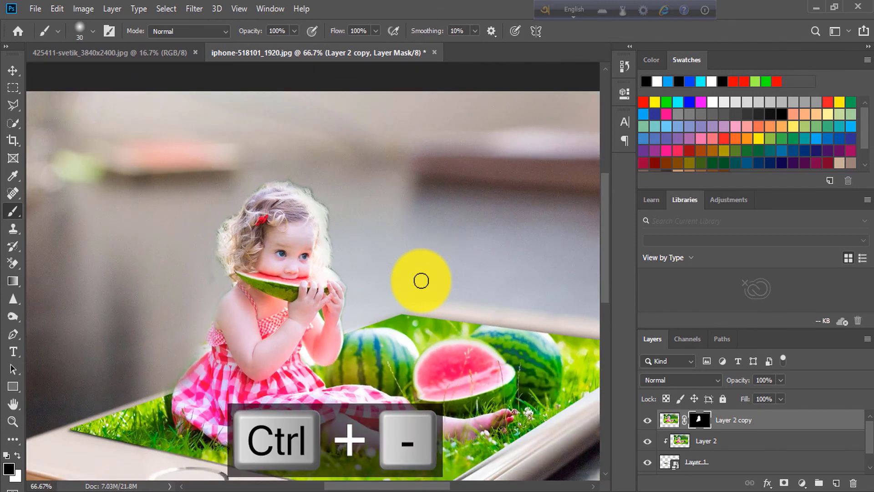
pyautogui.hotkey('ctrl', '-')
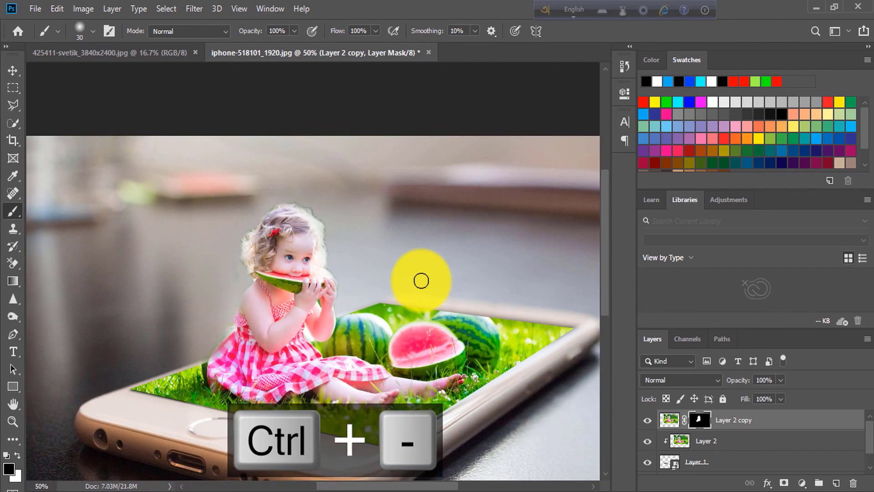
pyautogui.hotkey('ctrl', '-')
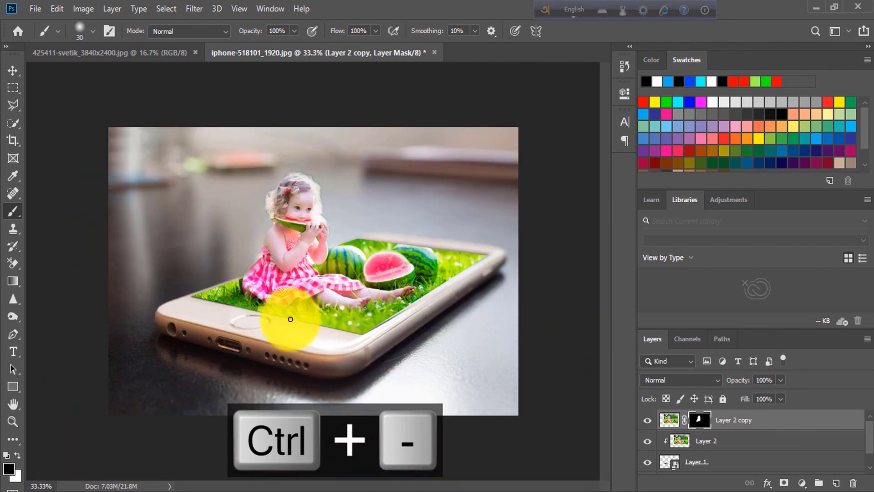